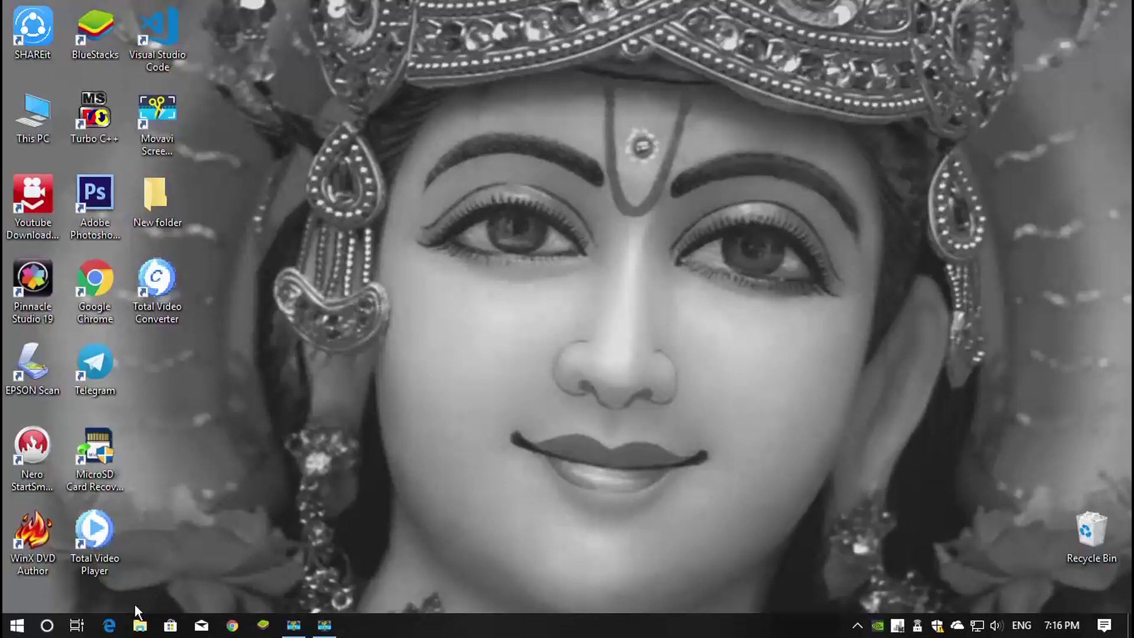
Search Windows for "ease" and open the Ease of Access Center.
left_click(47, 625)
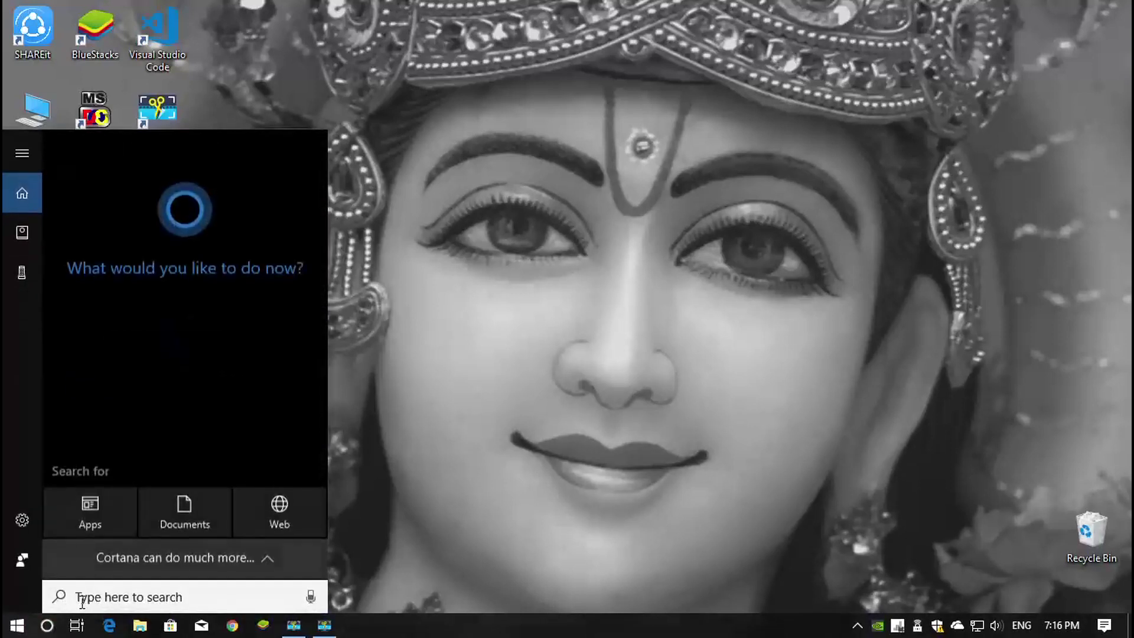
type("e")
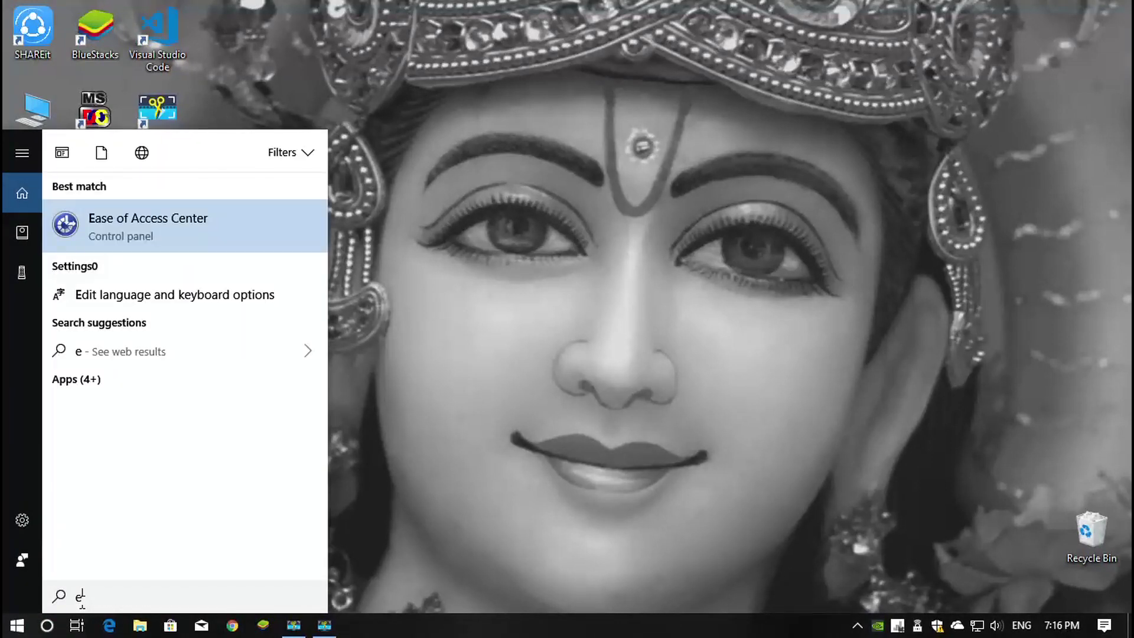
type("ase")
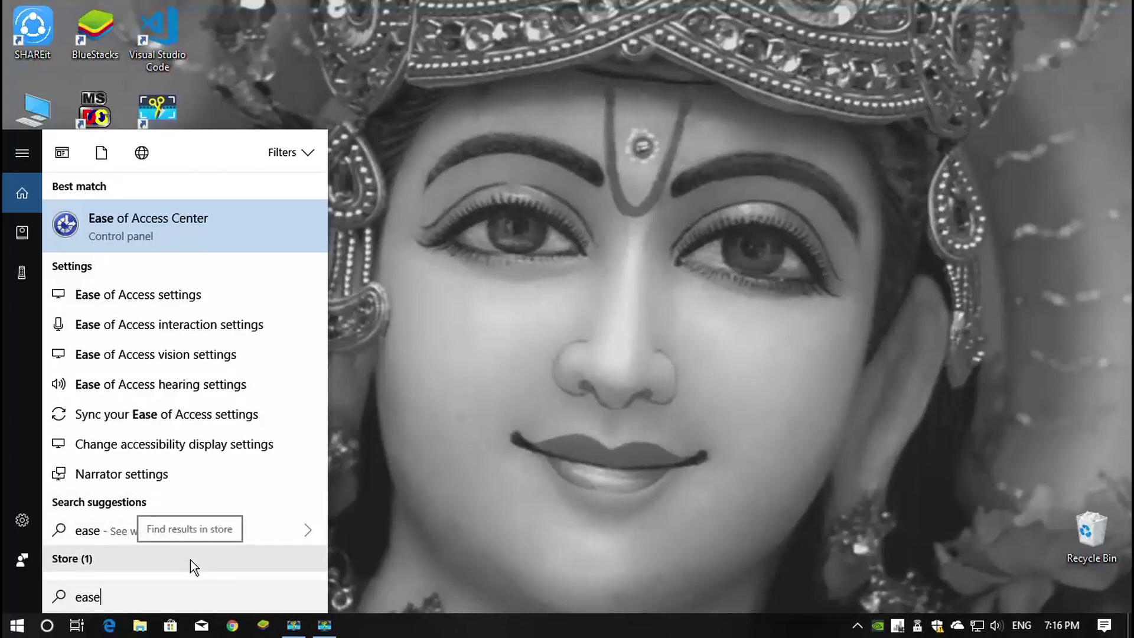
left_click(207, 221)
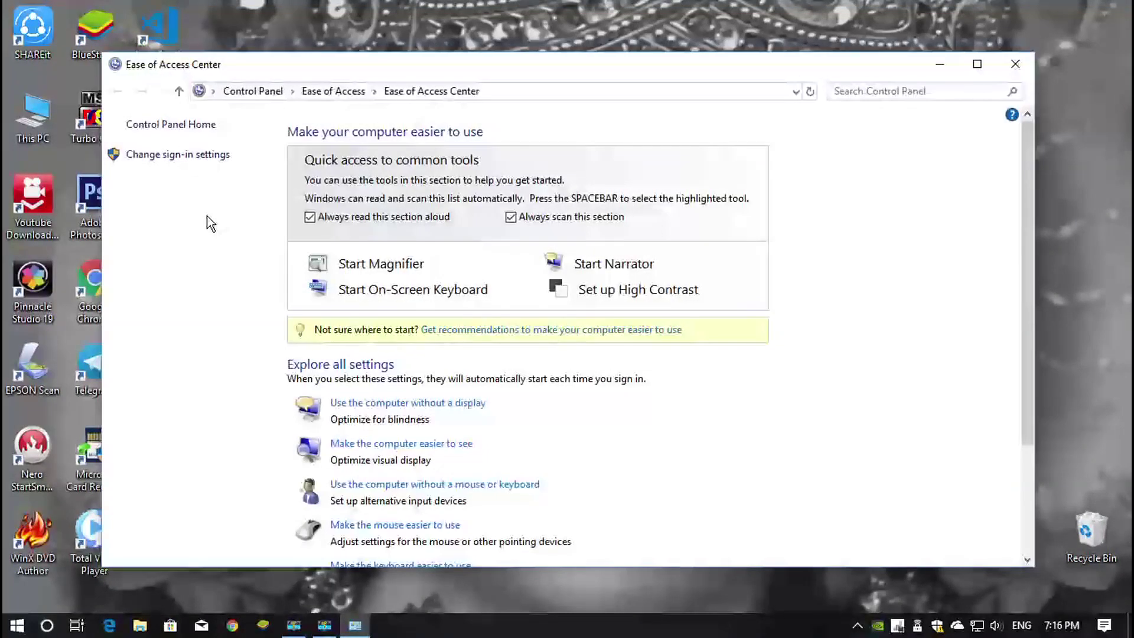
Open the settings that make the mouse easier to use and turn on Mouse Keys.
scroll(464, 420, "down", 2)
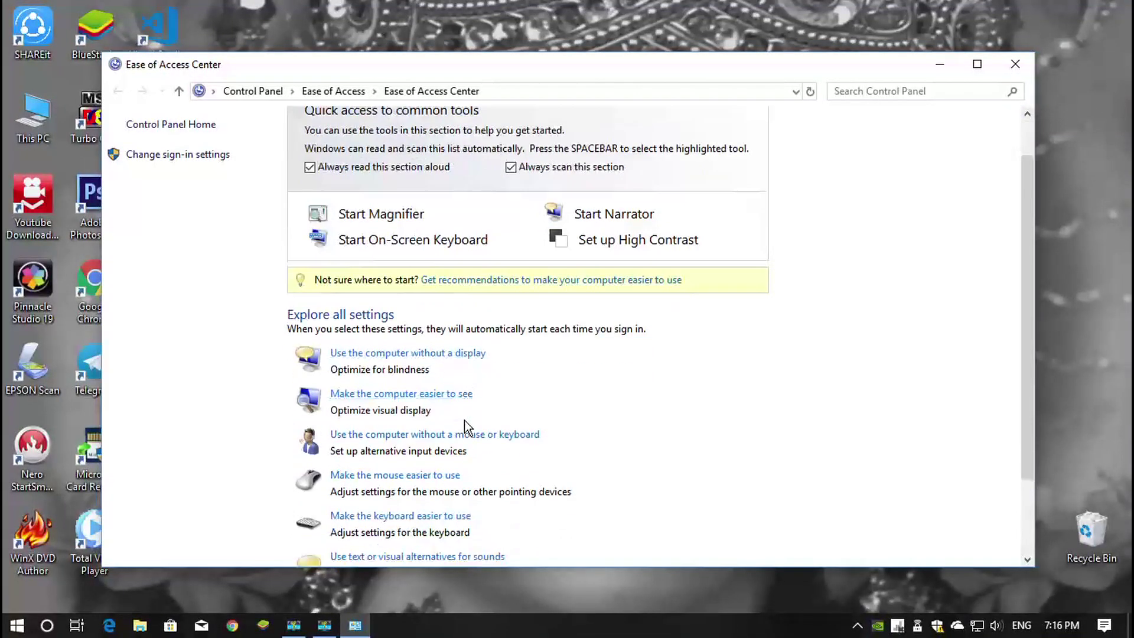
scroll(465, 420, "down", 1)
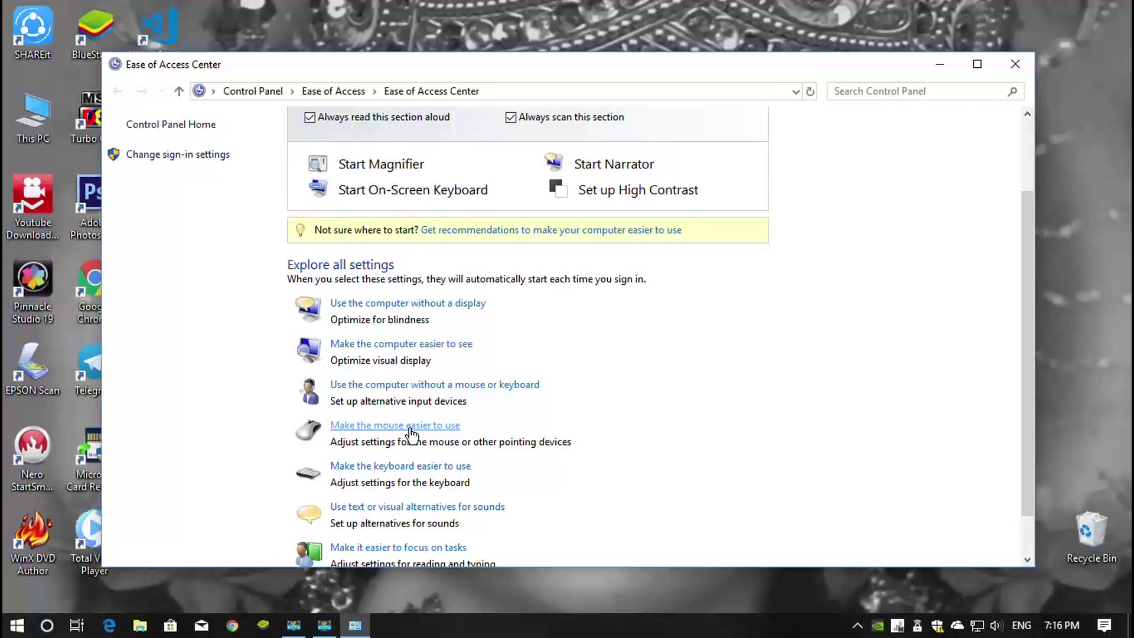
left_click(410, 430)
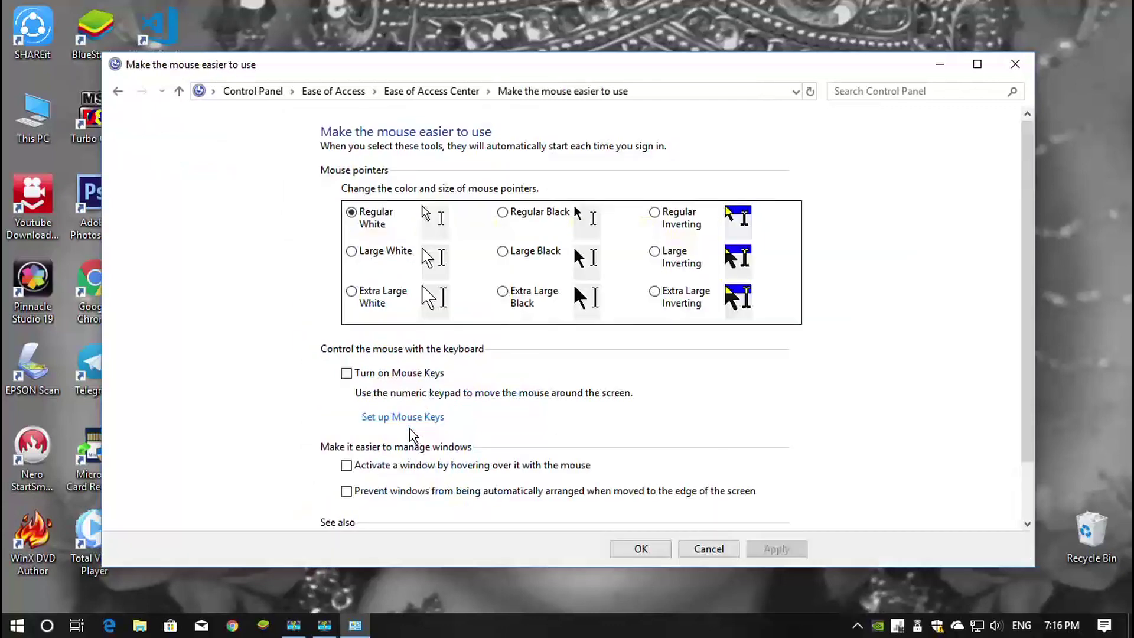
left_click(346, 374)
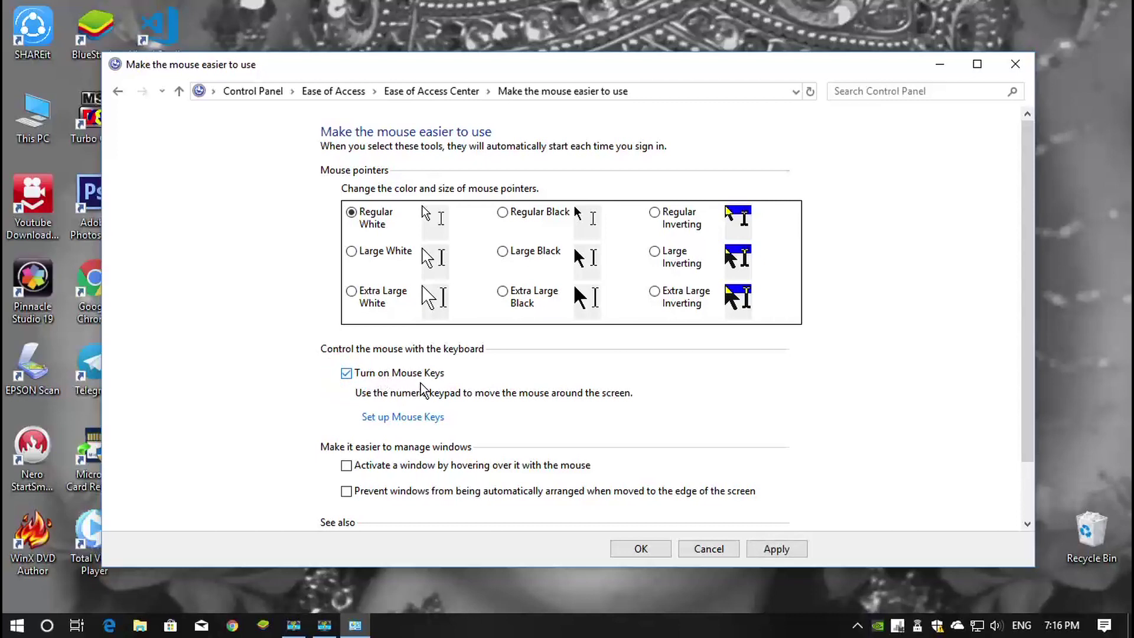
In the Mouse Keys setup, enable Mouse Keys and its left ALT + left SHIFT + NUM LOCK shortcut.
scroll(453, 415, "down", 2)
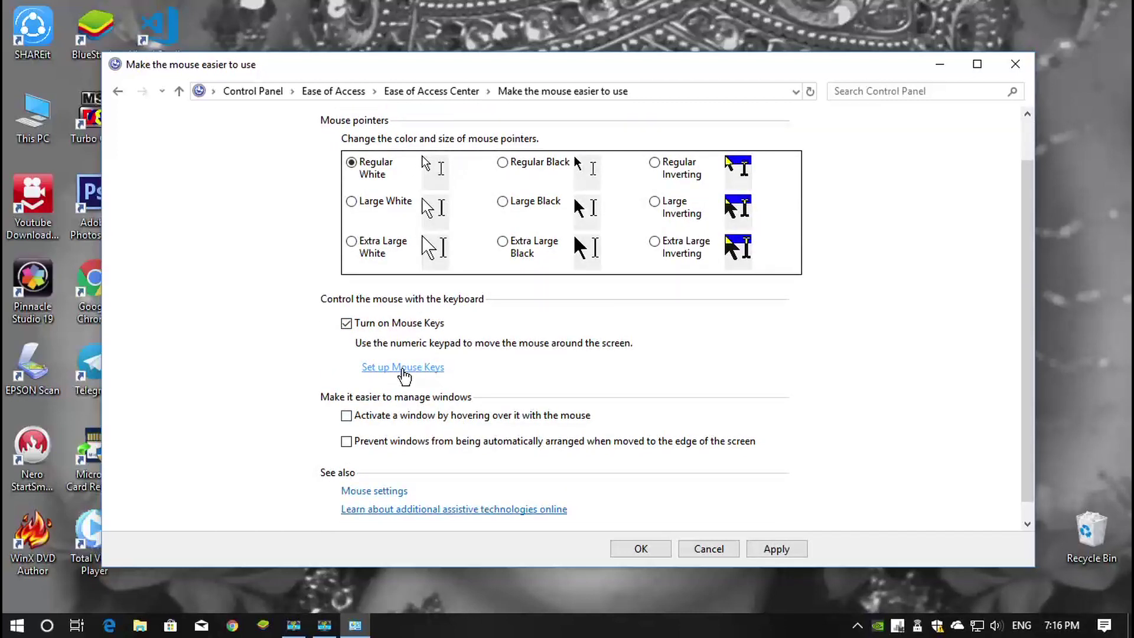
left_click(402, 369)
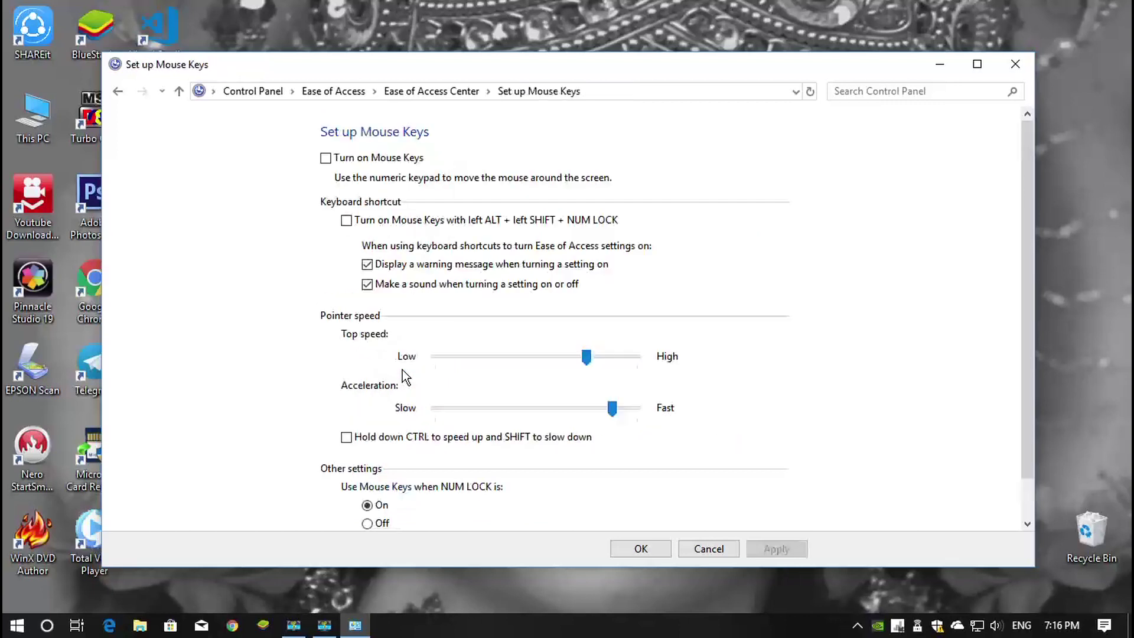
left_click(326, 159)
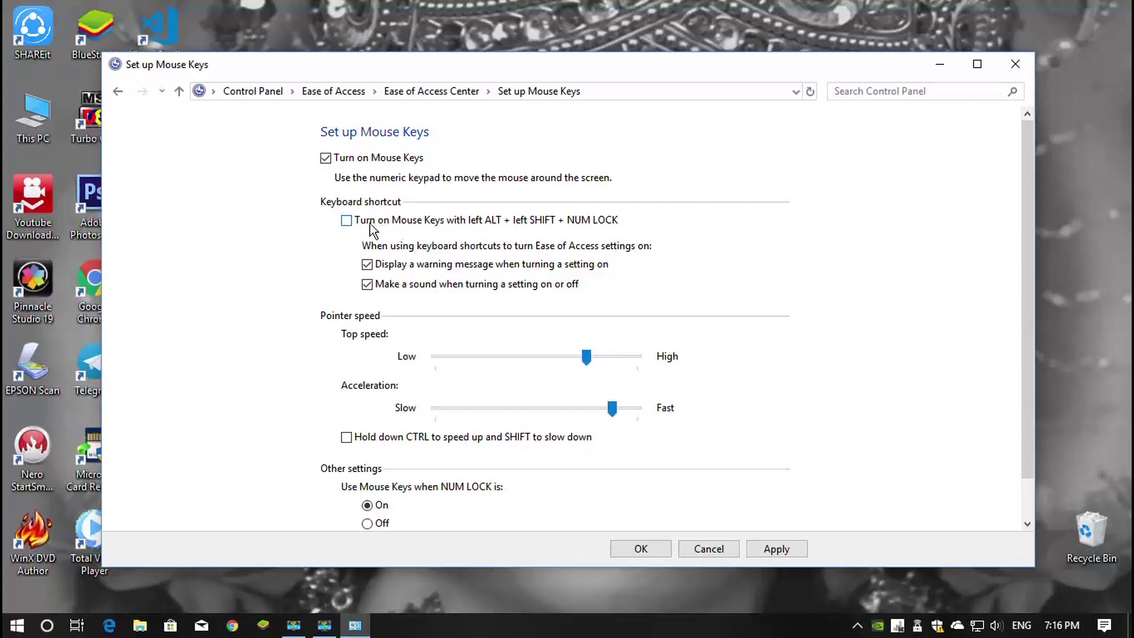
left_click(346, 221)
Raise the pointer's top speed close to High, set acceleration to Fast, and enable CTRL to speed up and SHIFT to slow down.
left_click(587, 357)
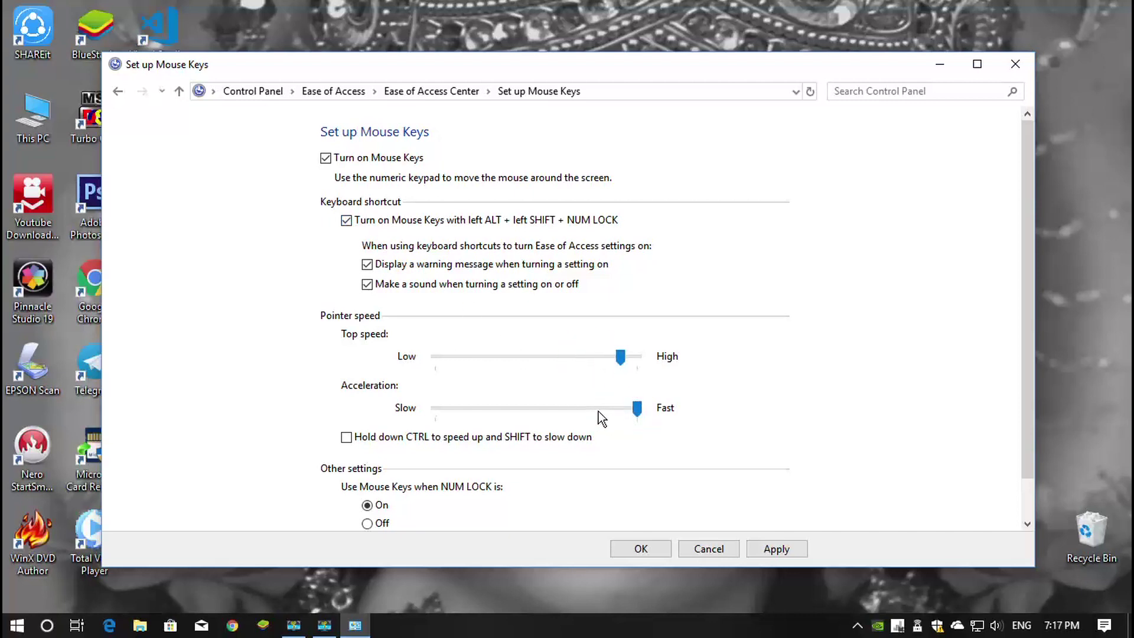
left_click(620, 362)
left_click(346, 436)
Set Mouse Keys to be used when NUM LOCK is On, apply the settings and close the window.
scroll(346, 446, "down", 1)
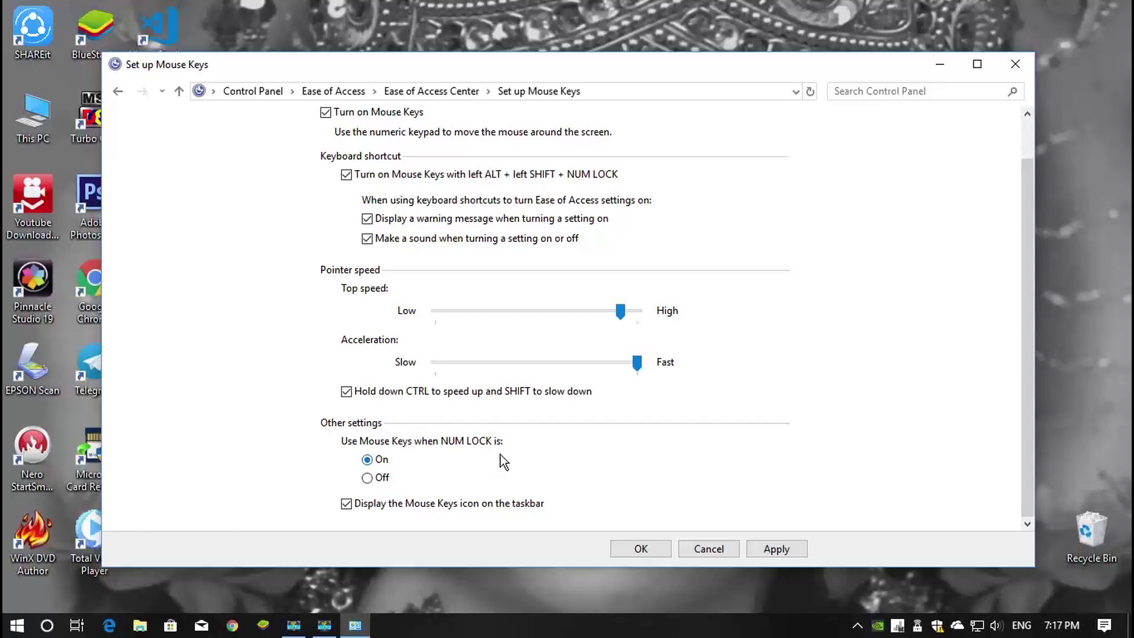
left_click(367, 460)
left_click(789, 548)
left_click(645, 550)
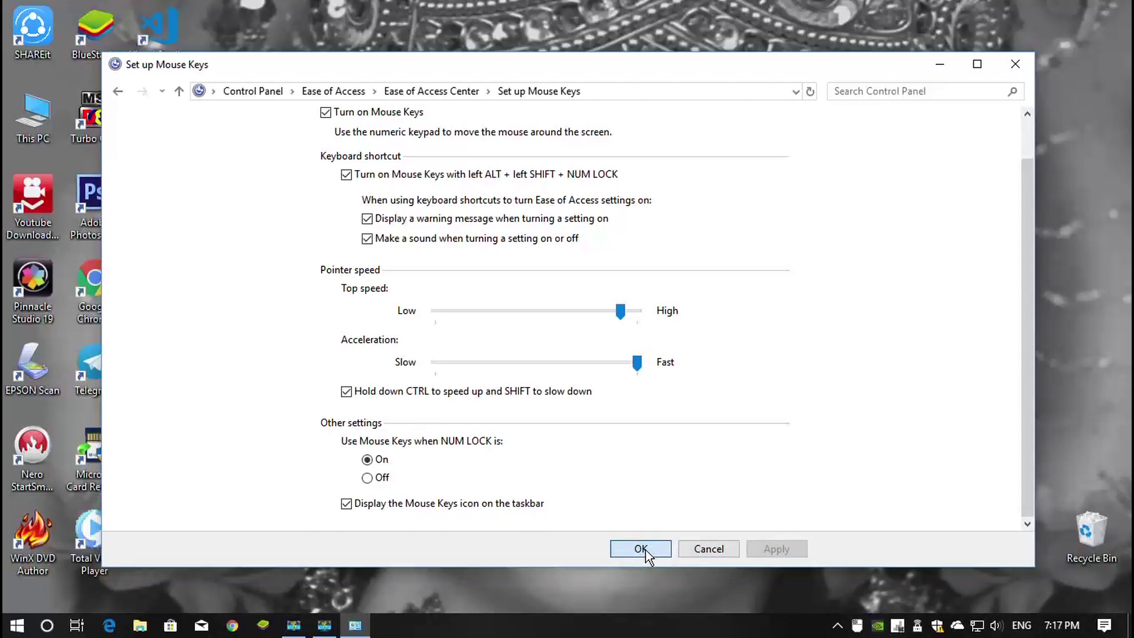
left_click(646, 551)
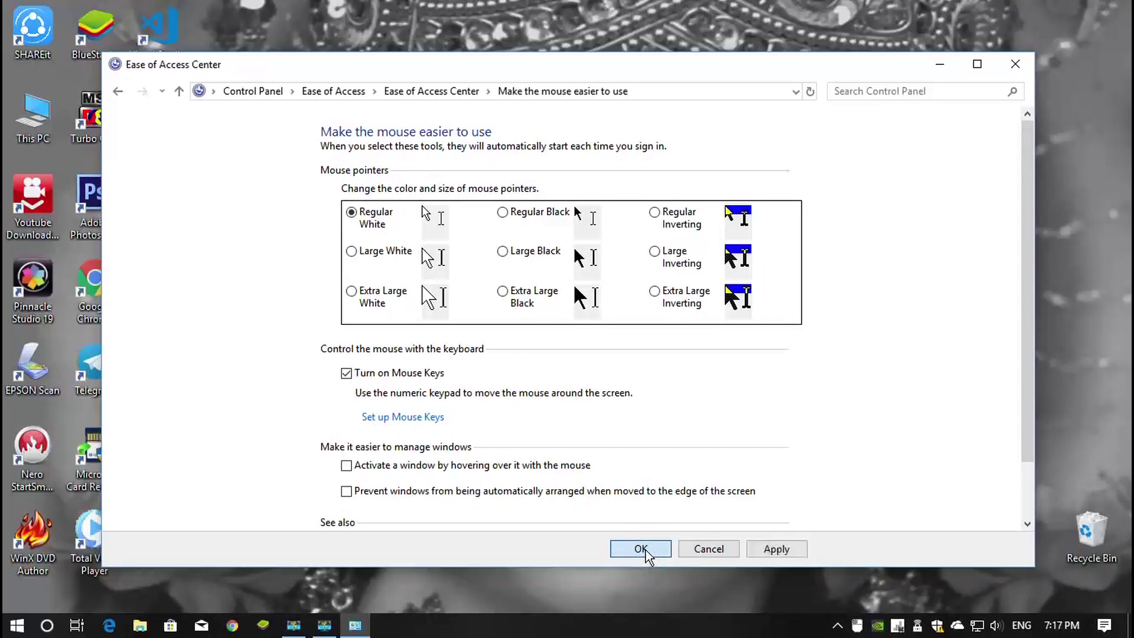
left_click(1015, 65)
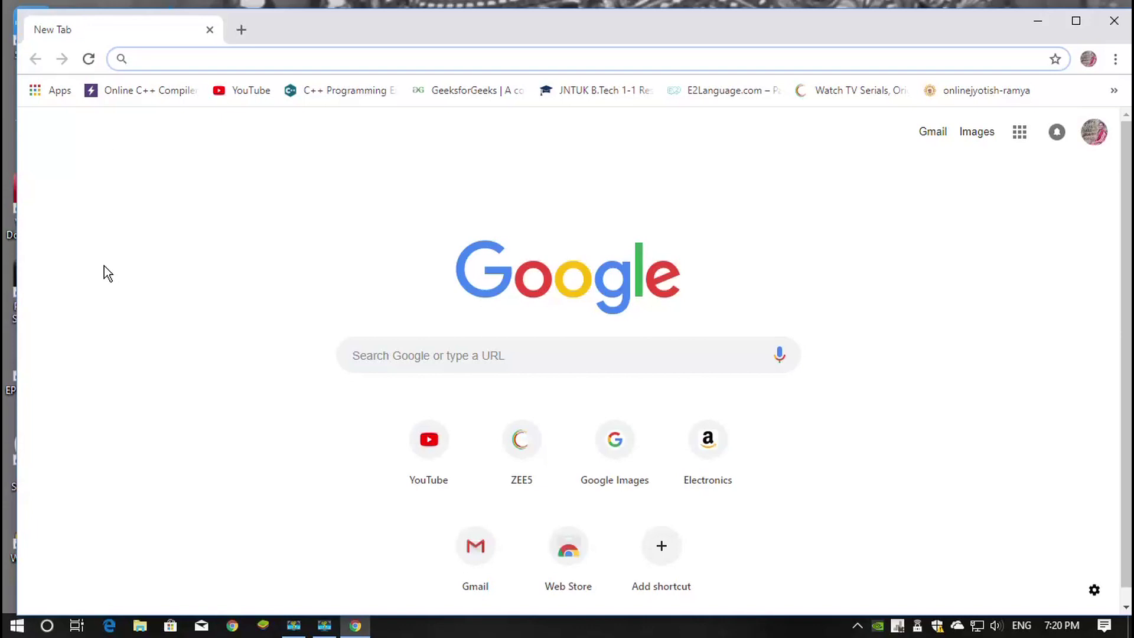
Open the bookmarked YouTube page in Chrome to try out pointer control, and close the browser.
left_click(104, 160)
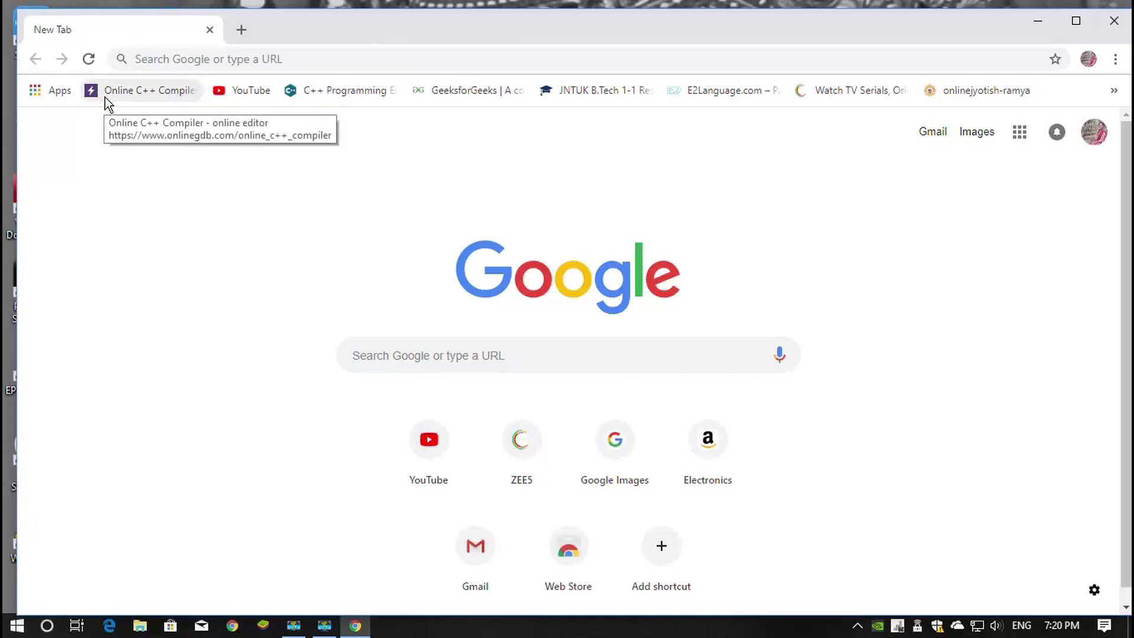
left_click(275, 96)
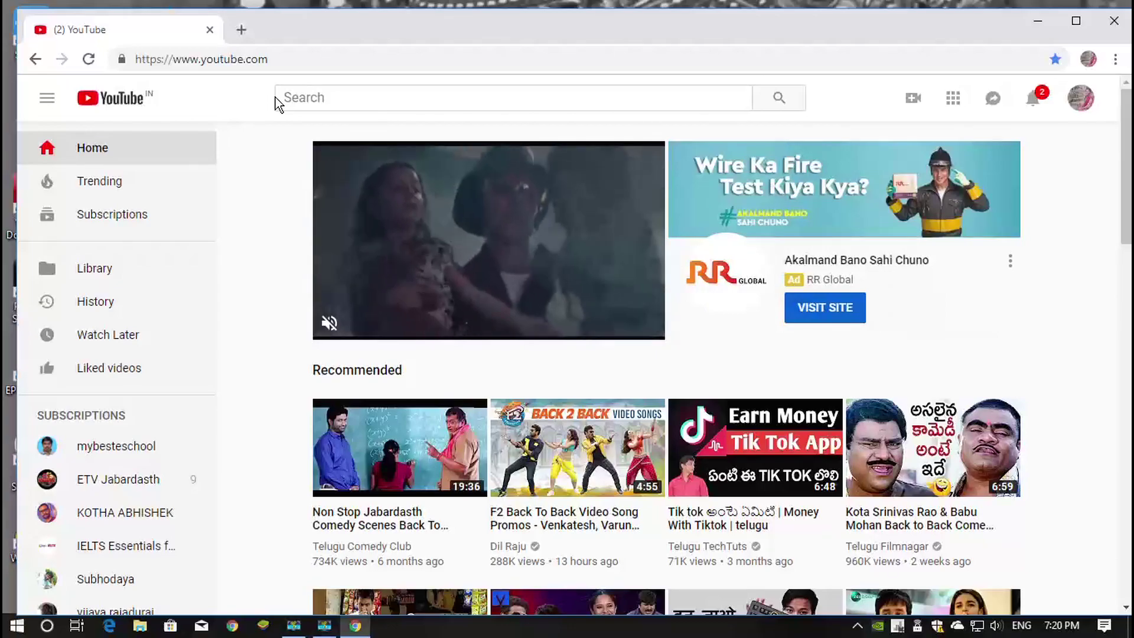
key("alt+F4")
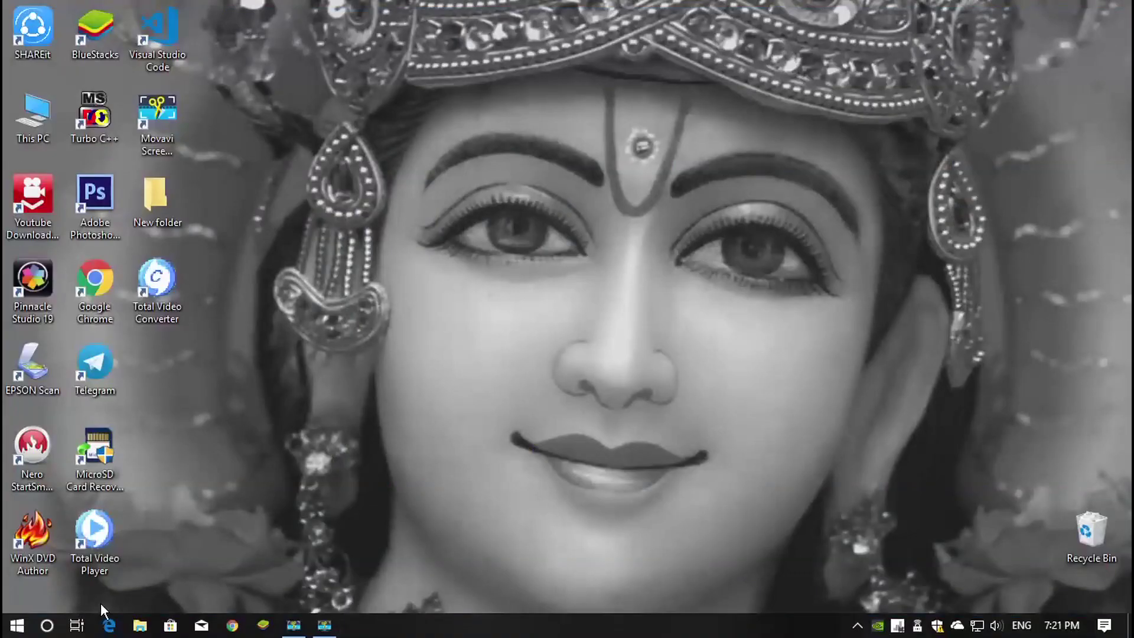
Search Windows for "ea" and open the Ease of Access Center again.
left_click(18, 625)
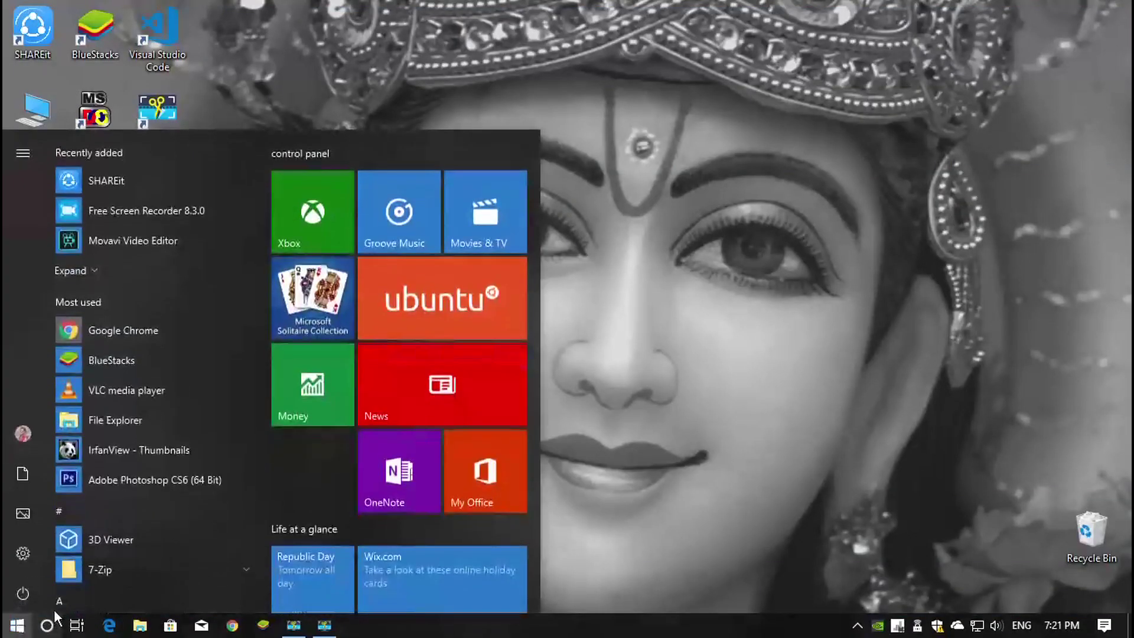
left_click(52, 627)
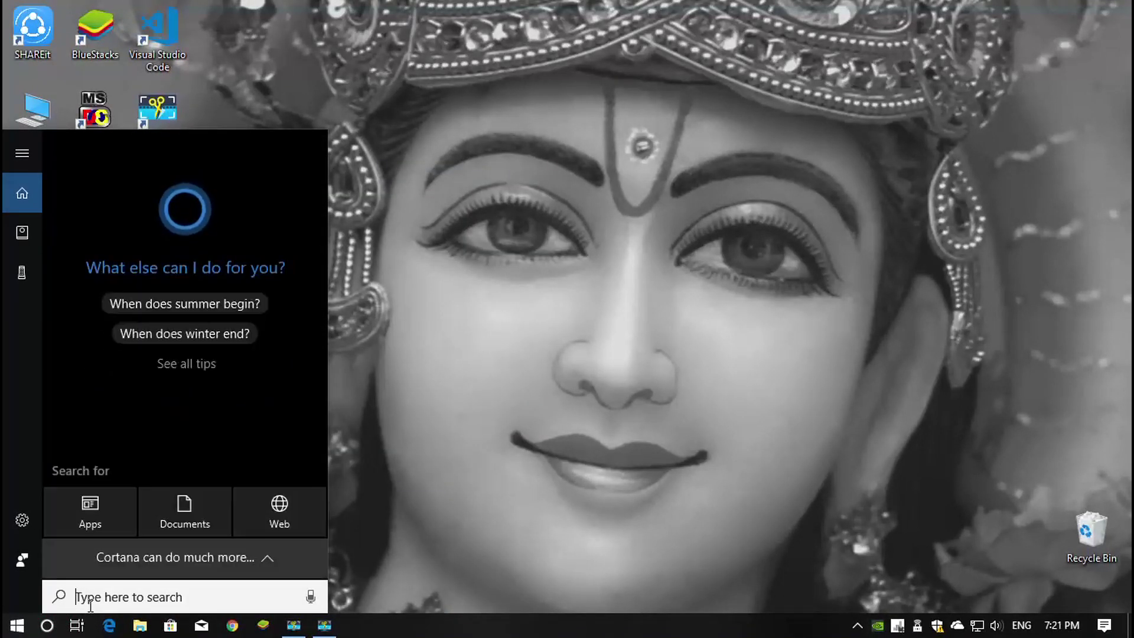
type("ea")
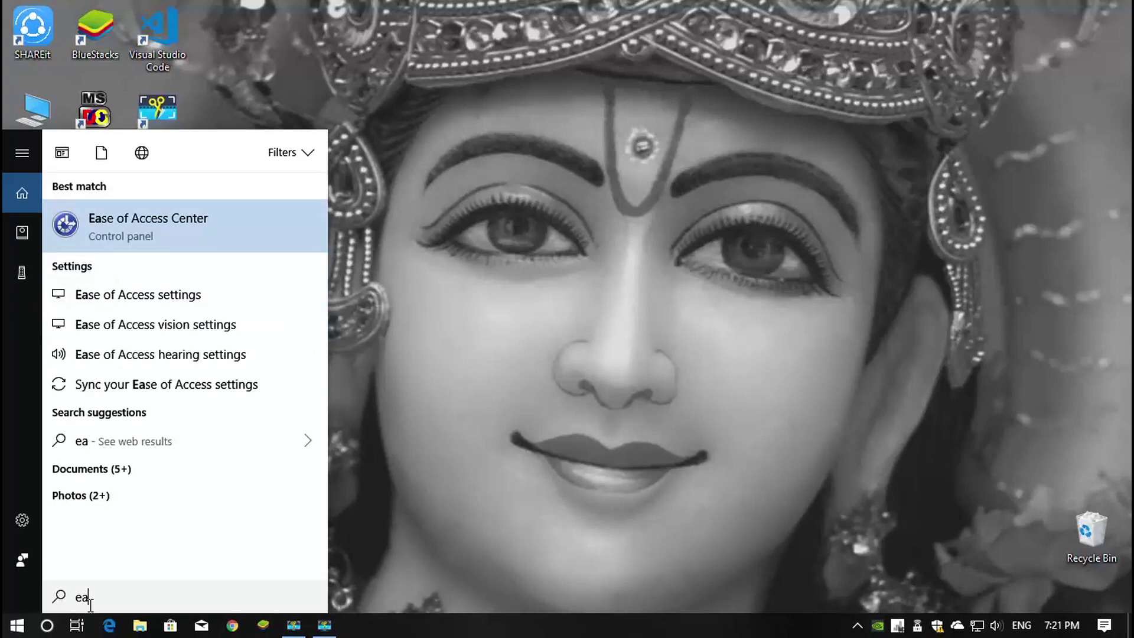
key("Return")
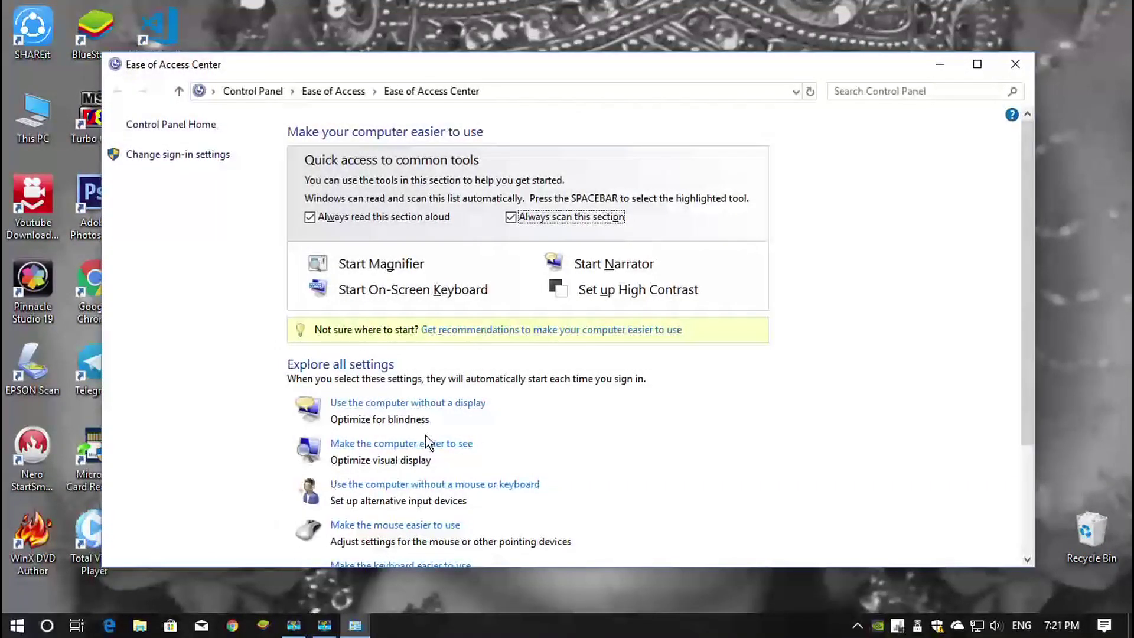
Open the settings that make the mouse easier to use and turn off Mouse Keys.
left_click(395, 525)
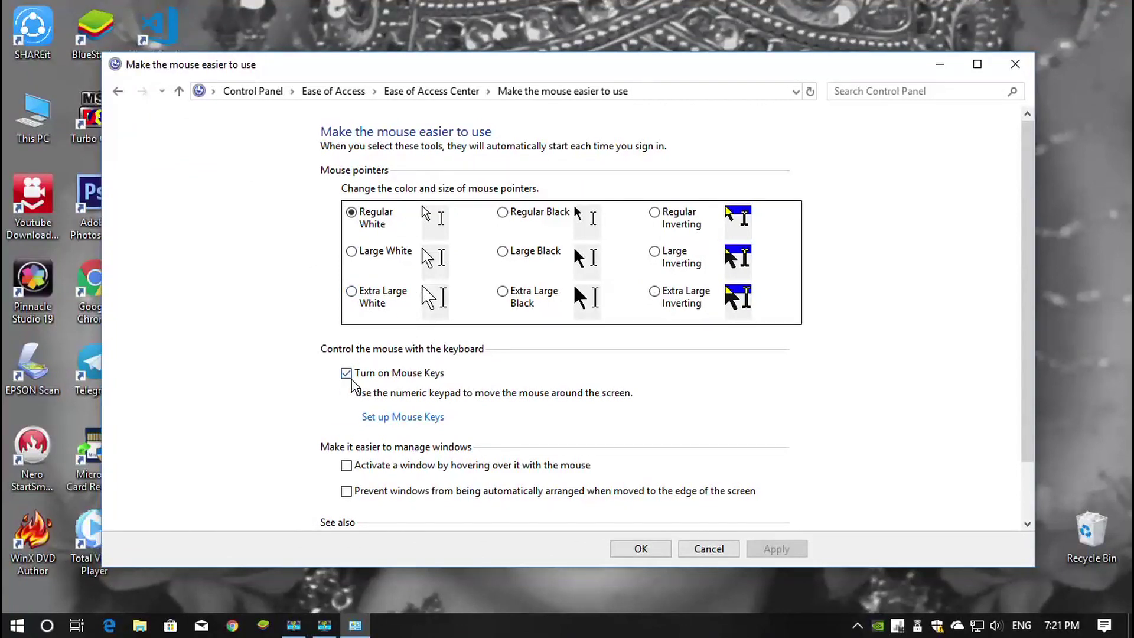
scroll(422, 398, "down", 1)
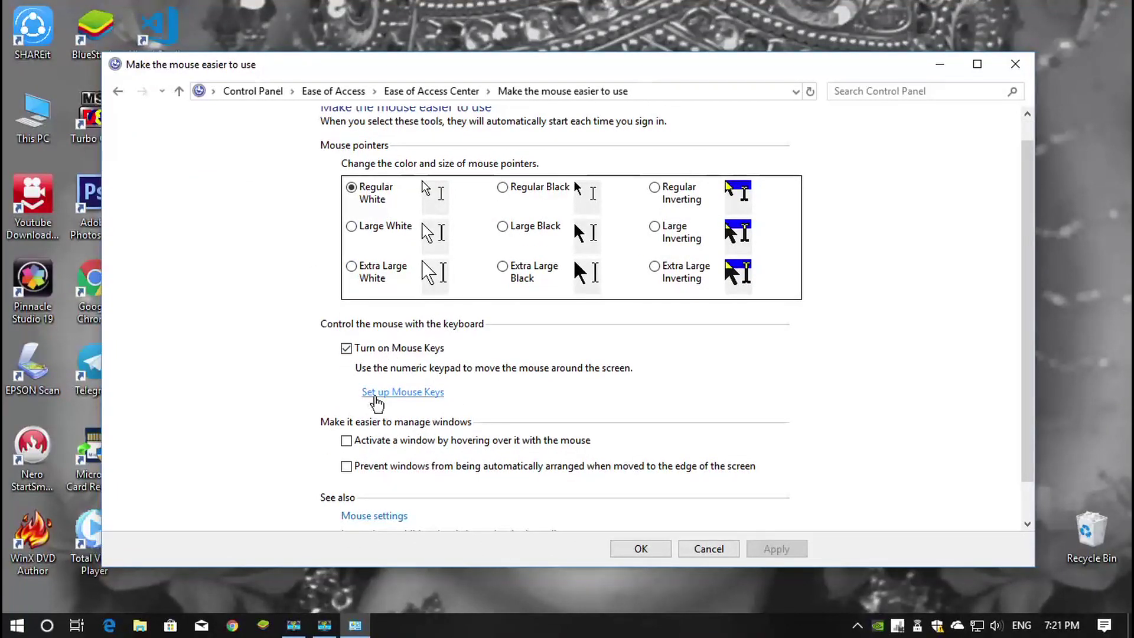
scroll(465, 373, "up", 1)
scroll(413, 396, "down", 1)
left_click(346, 348)
scroll(406, 363, "down", 2)
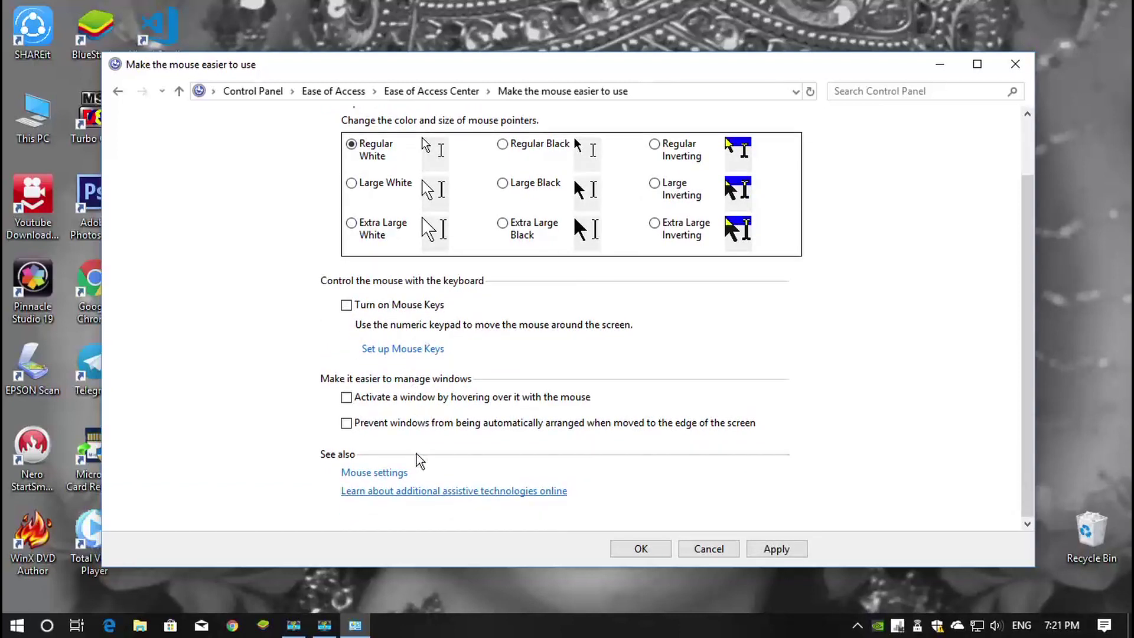
In the Mouse Keys setup, disable Mouse Keys and its left ALT + left SHIFT + NUM LOCK shortcut.
left_click(413, 350)
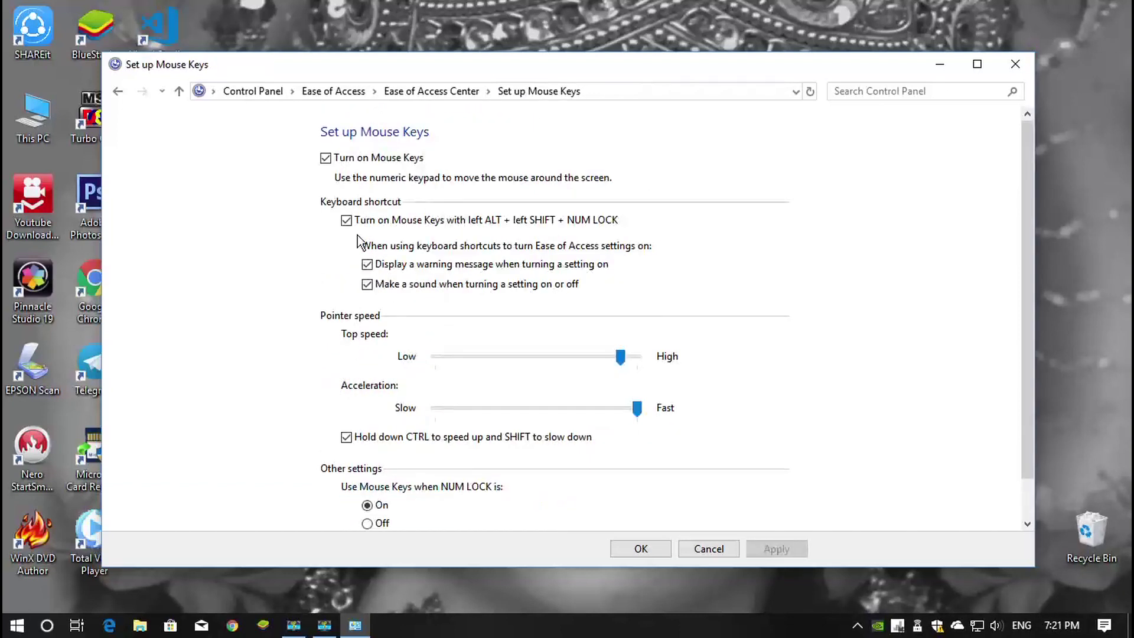
left_click(325, 157)
left_click(346, 220)
Disable the CTRL speed-up and SHIFT slow-down option, apply the settings and close the window.
scroll(436, 350, "down", 2)
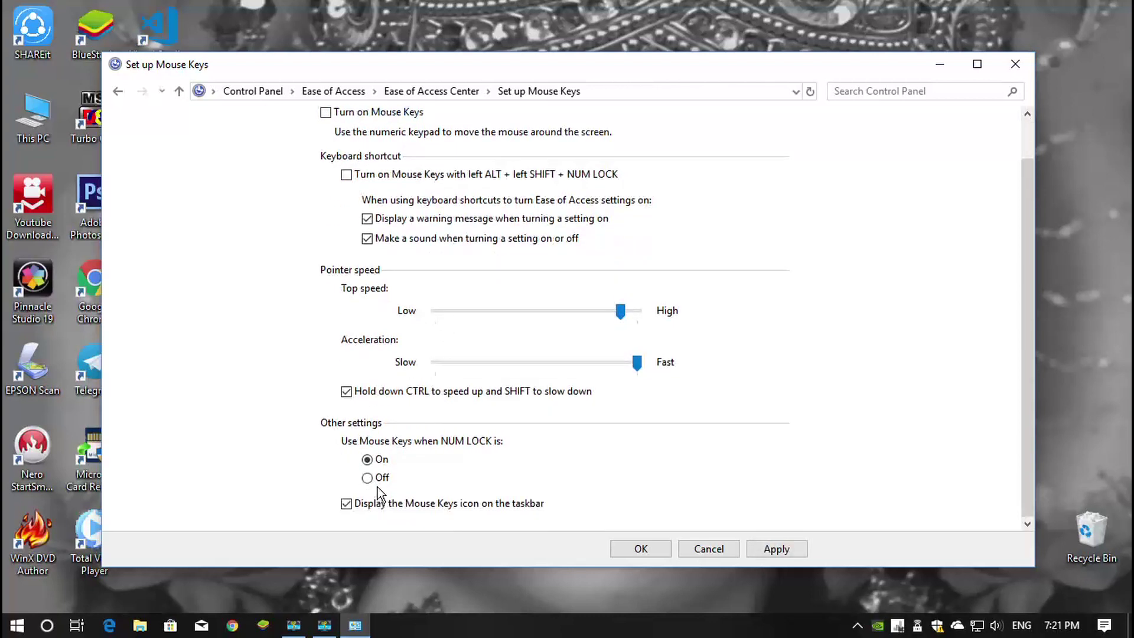
left_click(346, 391)
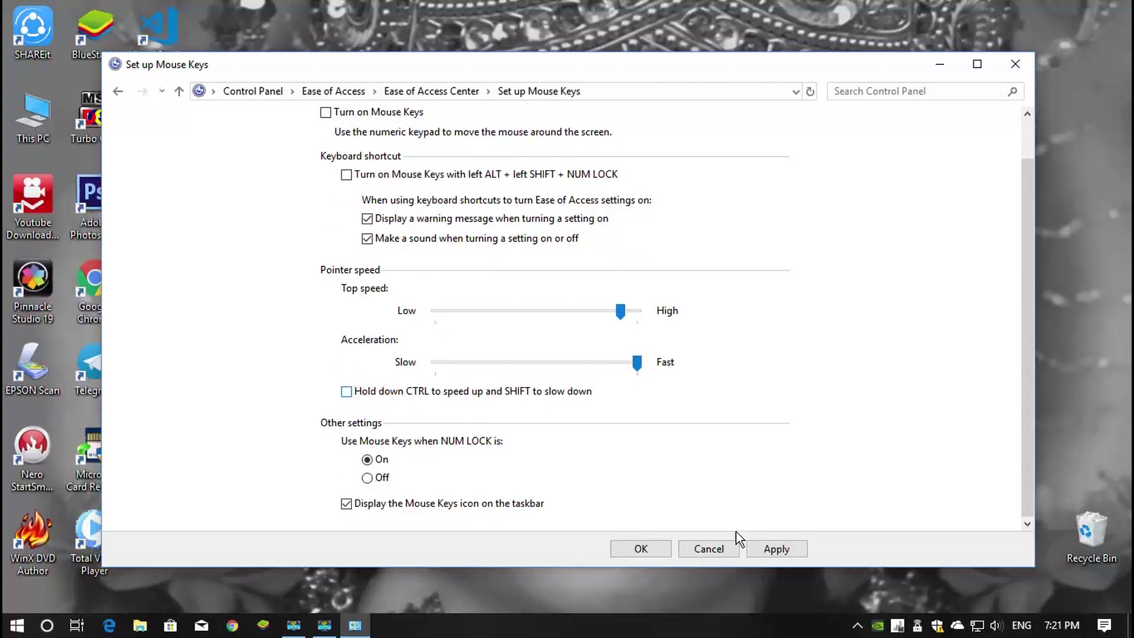
left_click(780, 551)
left_click(636, 551)
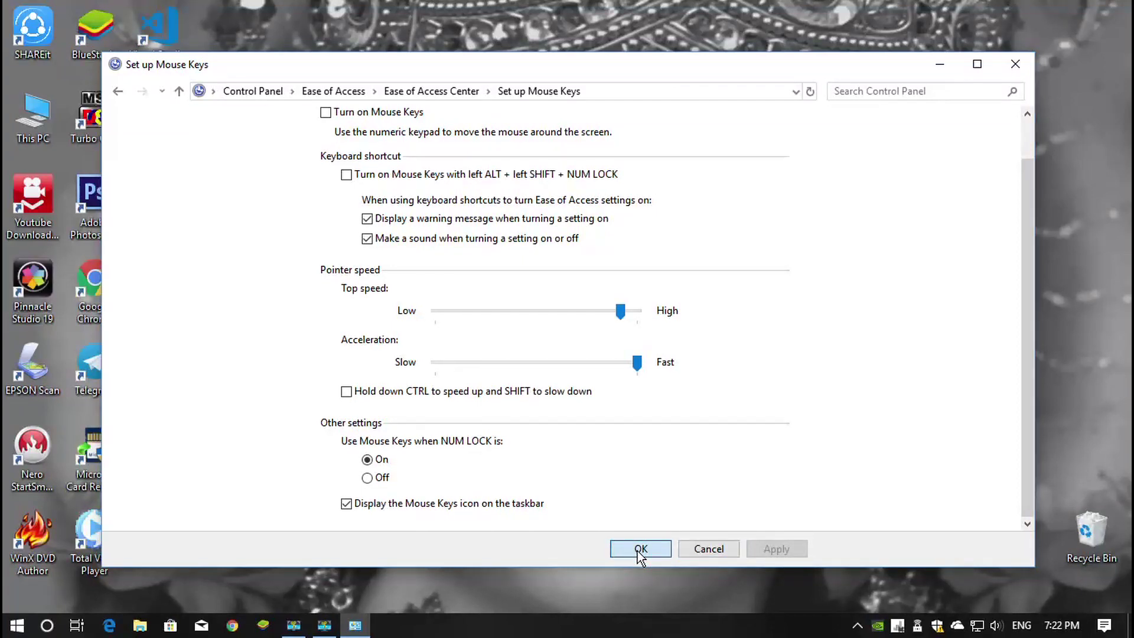
left_click(1014, 64)
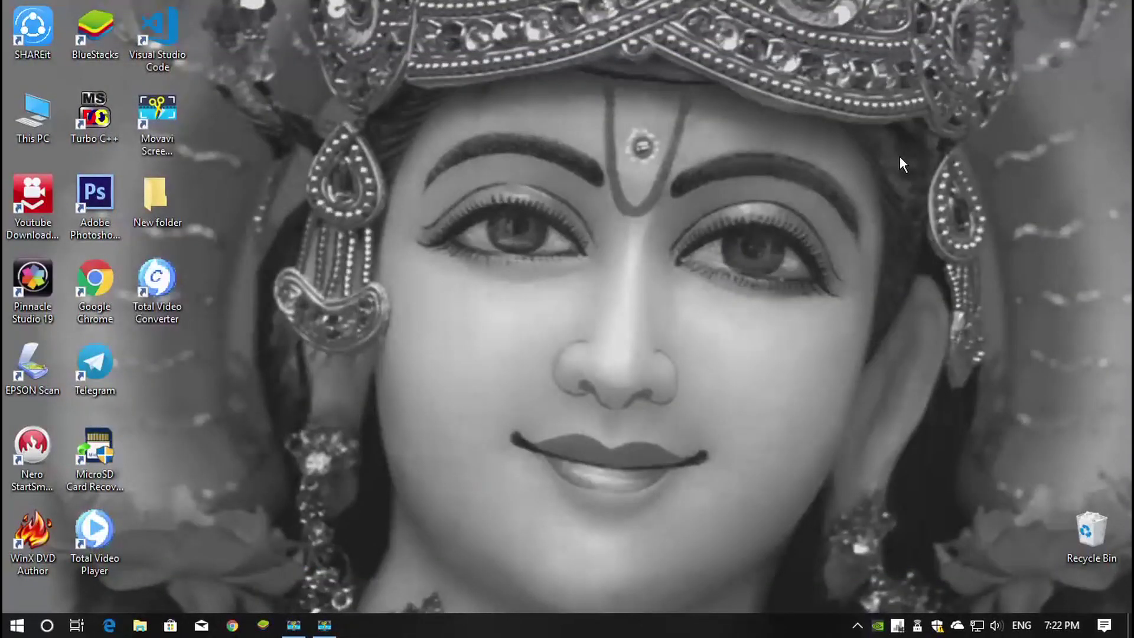